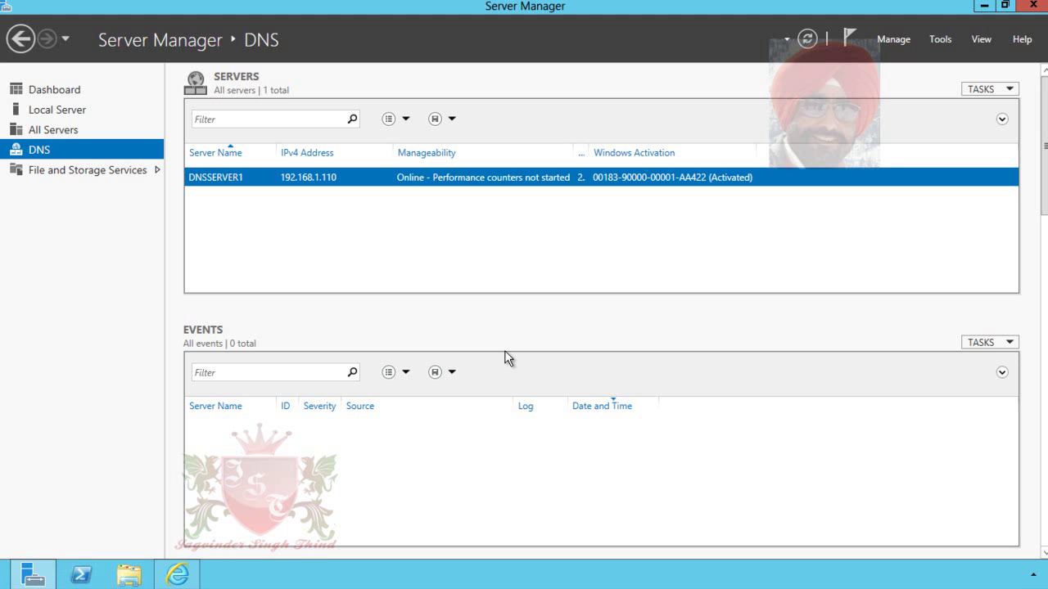
Open the DNS management console from Server Manager and maximize its window.
left_click(941, 40)
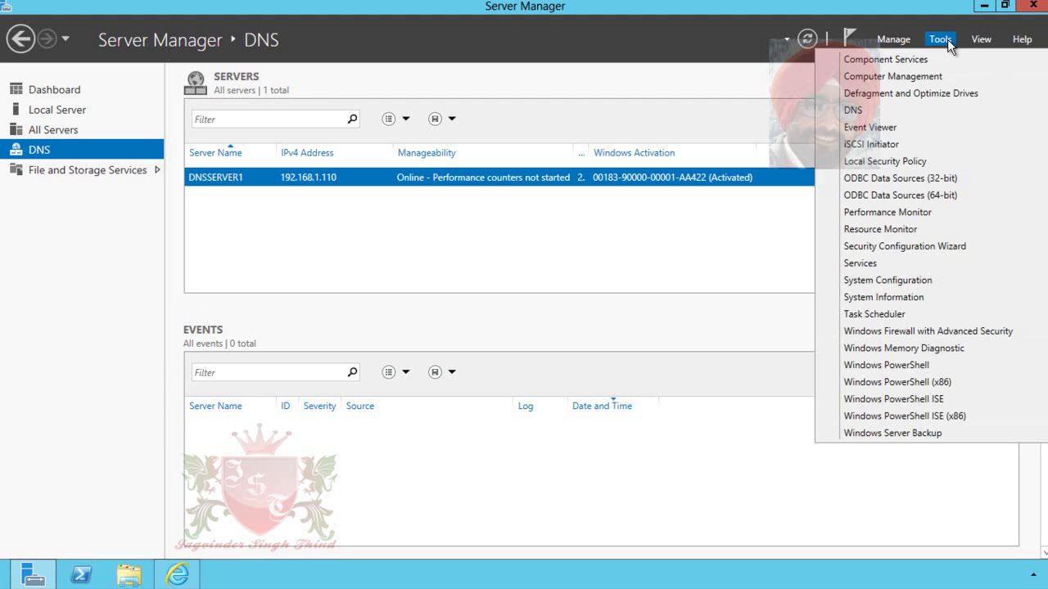
left_click(911, 115)
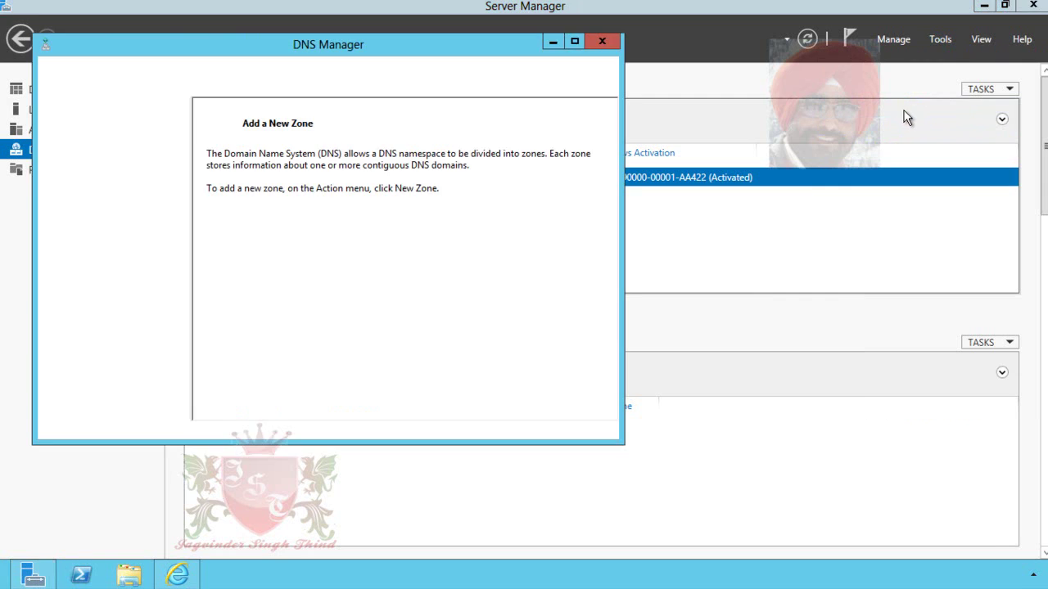
left_click(575, 41)
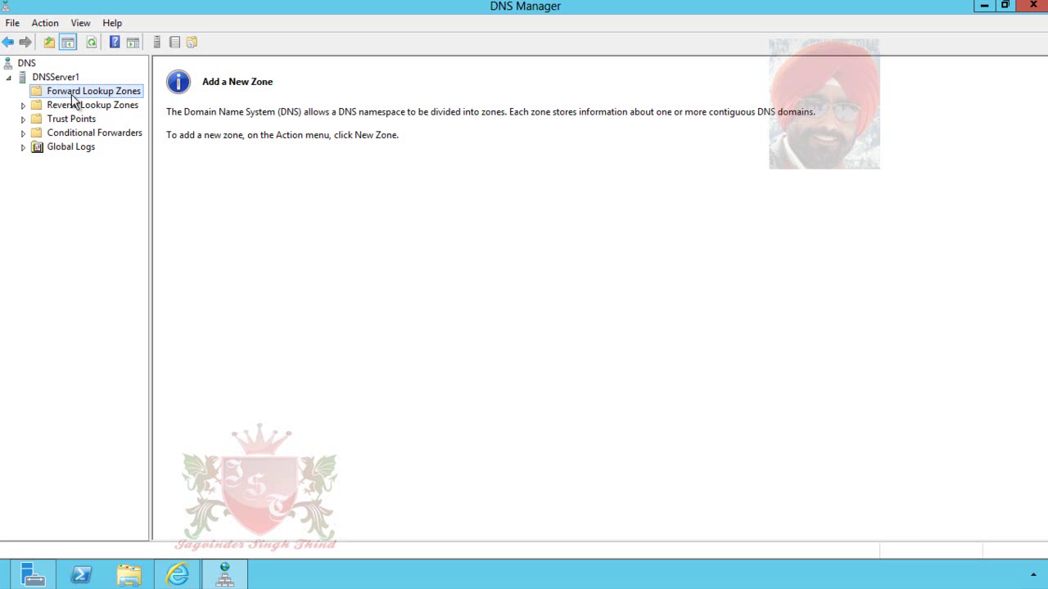
Start a new primary zone under Forward Lookup Zones and name it test.com.
left_click(131, 91)
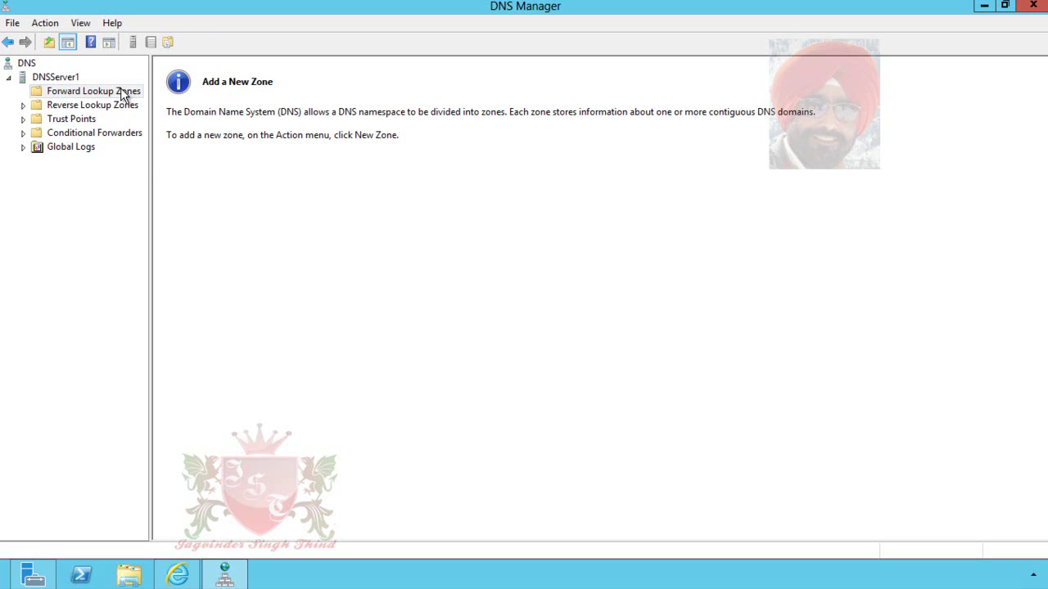
right_click(121, 90)
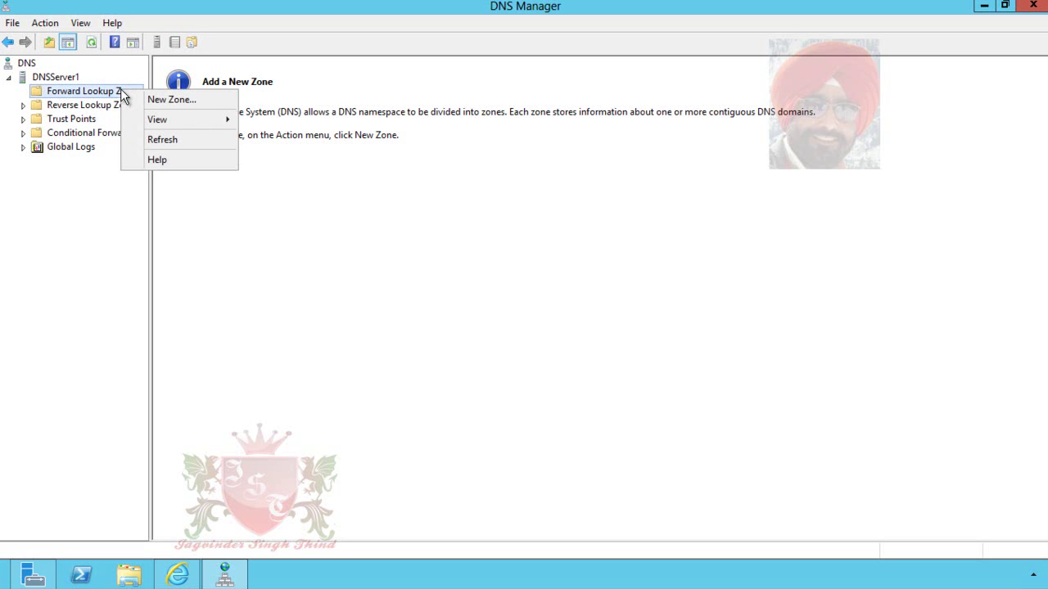
left_click(206, 99)
left_click_drag(264, 19, 527, 99)
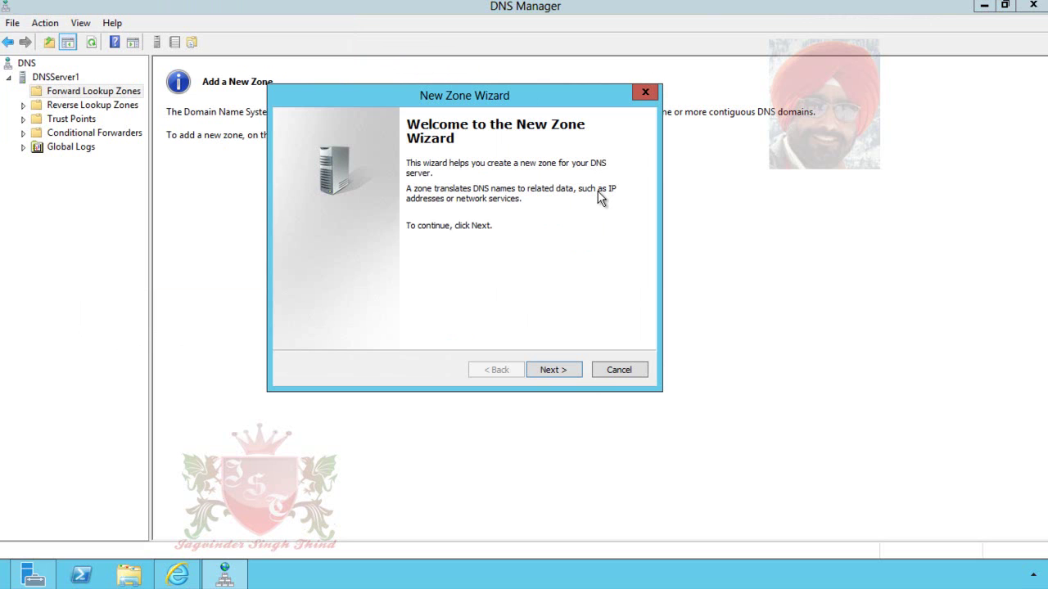
left_click(575, 370)
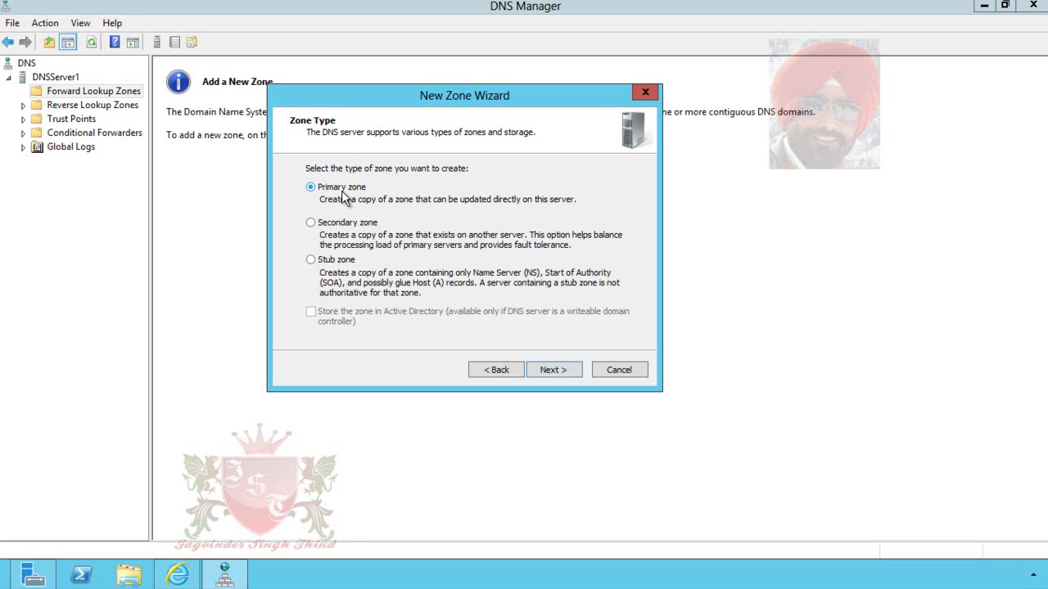
left_click(563, 368)
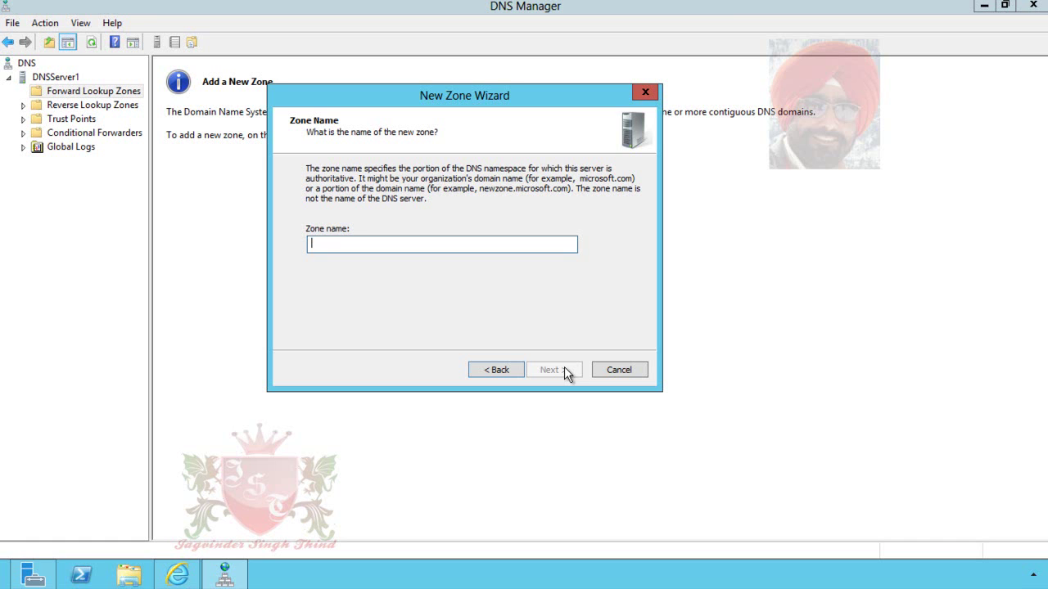
type("test.com")
key("ctrl+a")
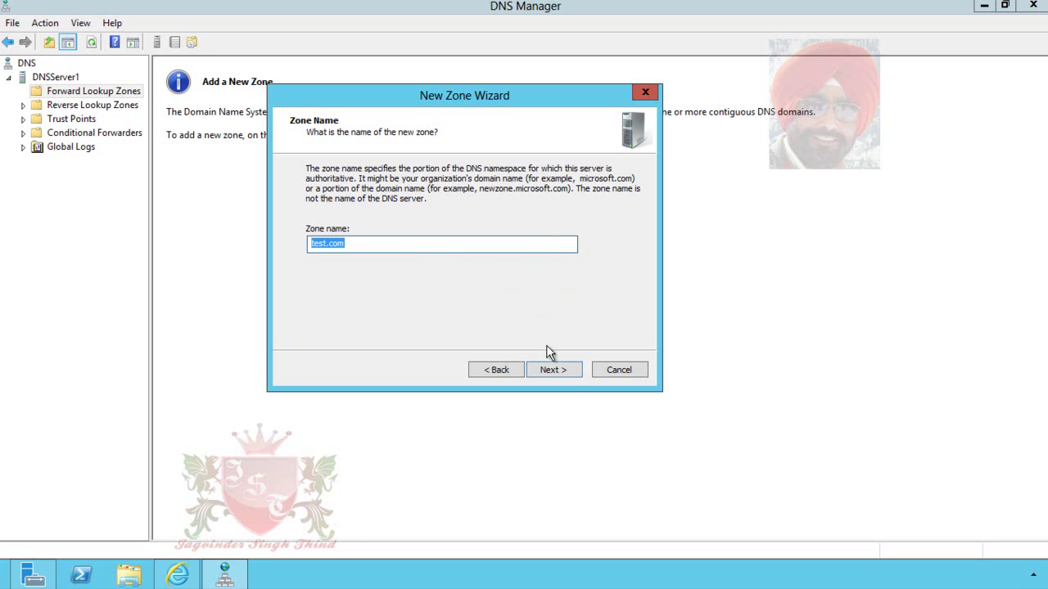
left_click(562, 367)
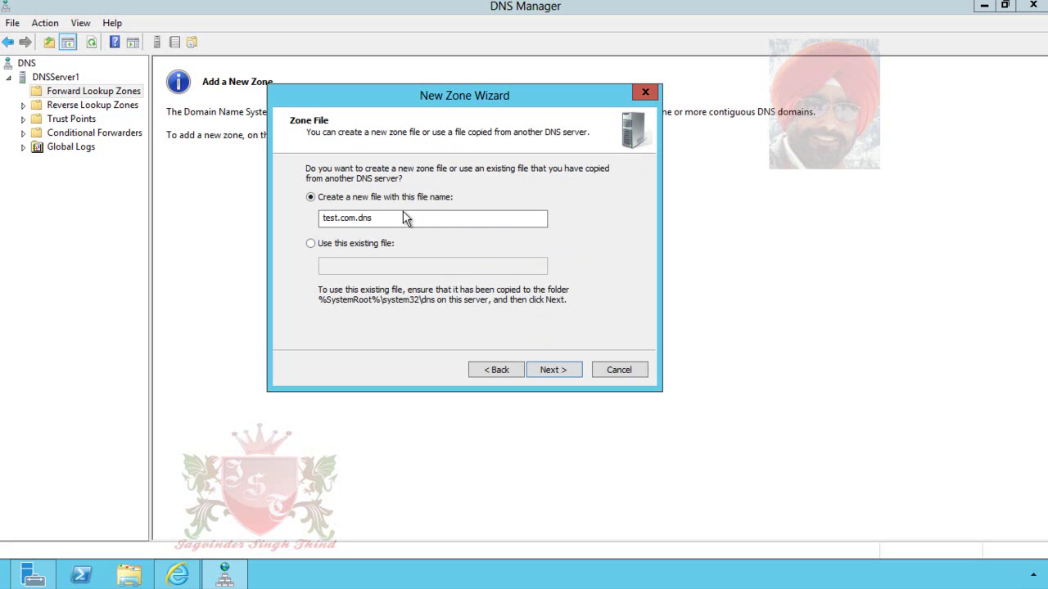
left_click_drag(402, 217, 312, 217)
key("BackSpace")
key("ctrl+z")
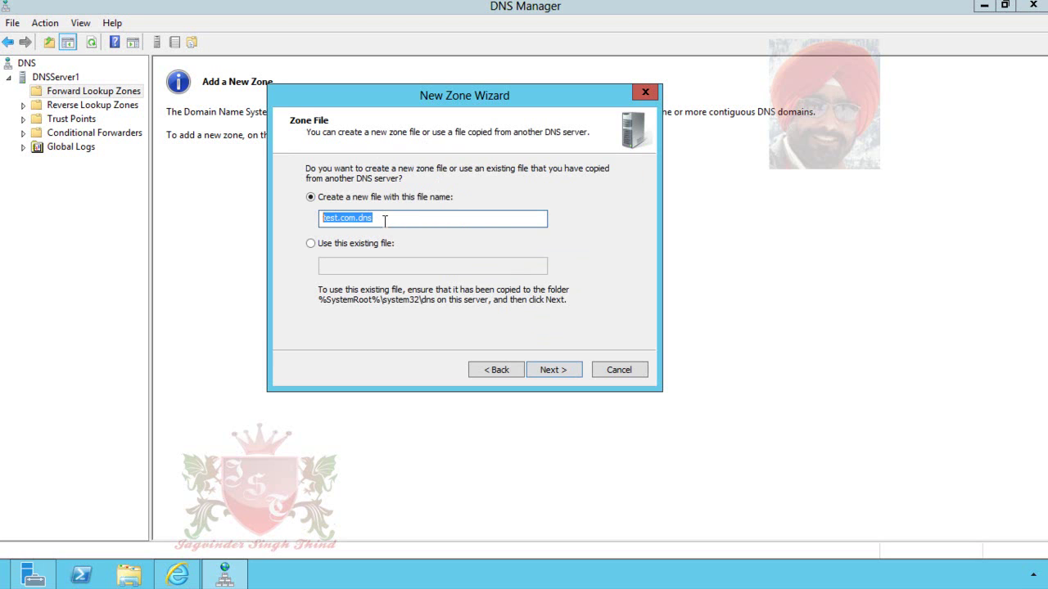
left_click(310, 244)
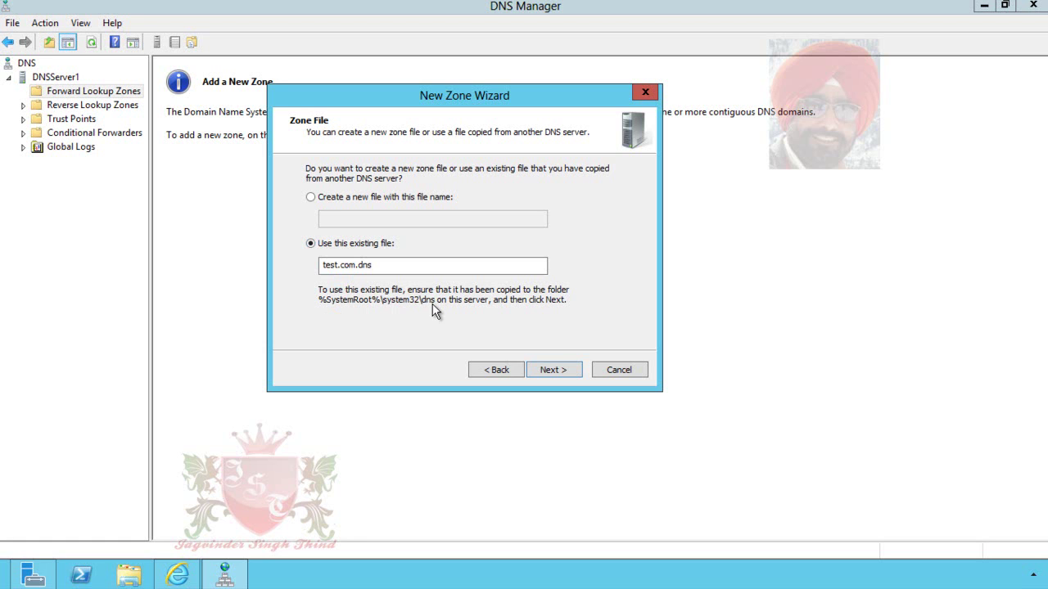
left_click(311, 199)
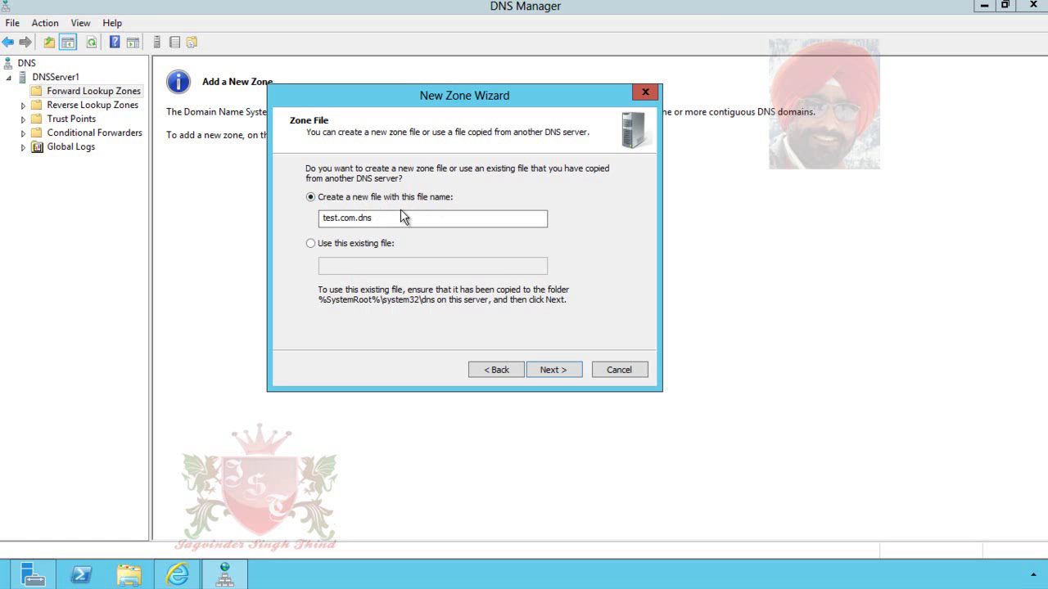
left_click(391, 218)
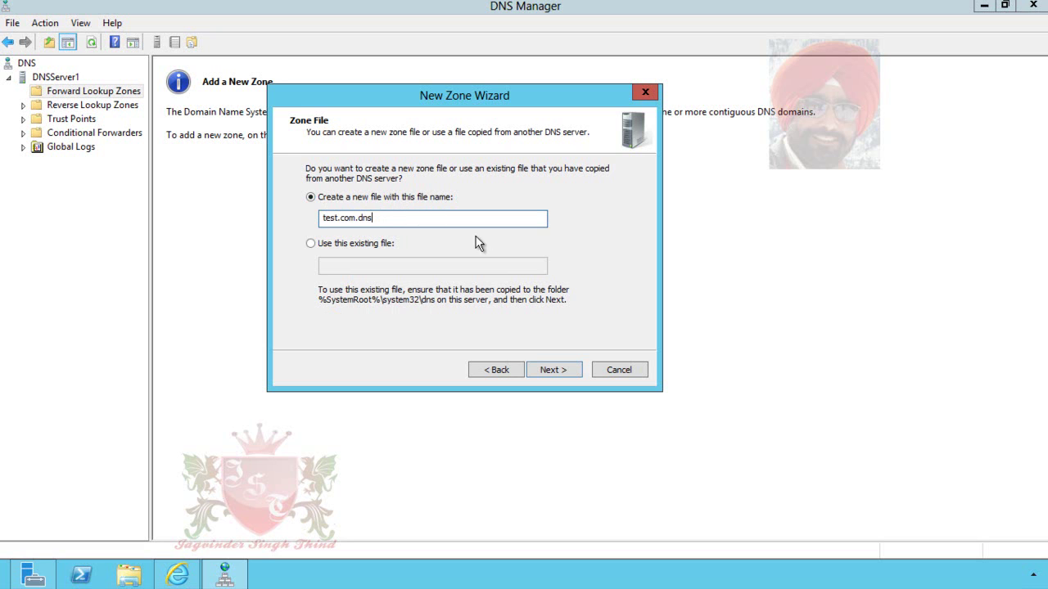
Create the zone with the new zone file test.com.dns and dynamic updates not allowed.
left_click(556, 373)
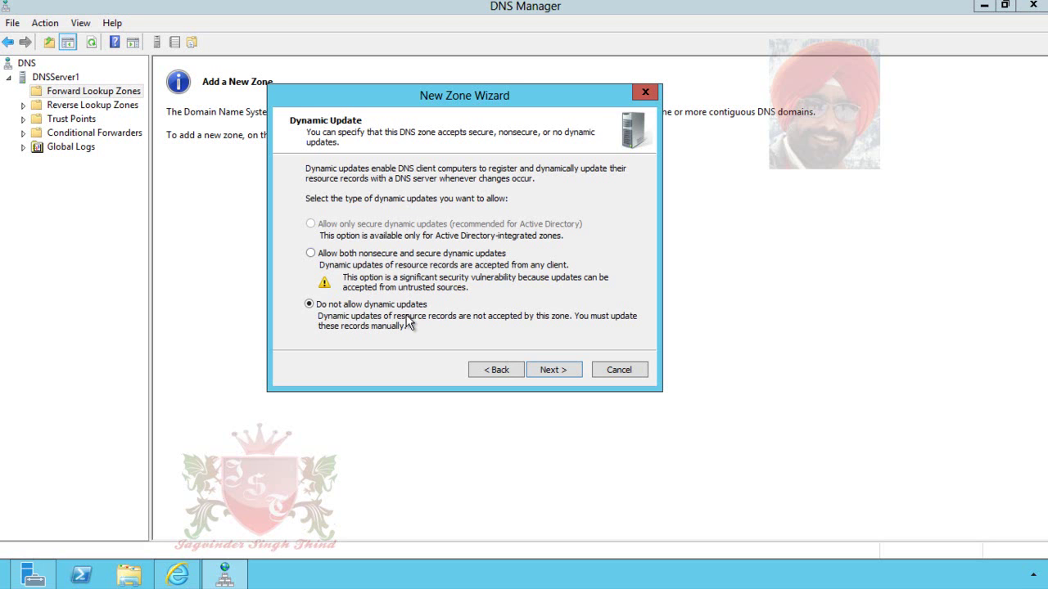
left_click(551, 370)
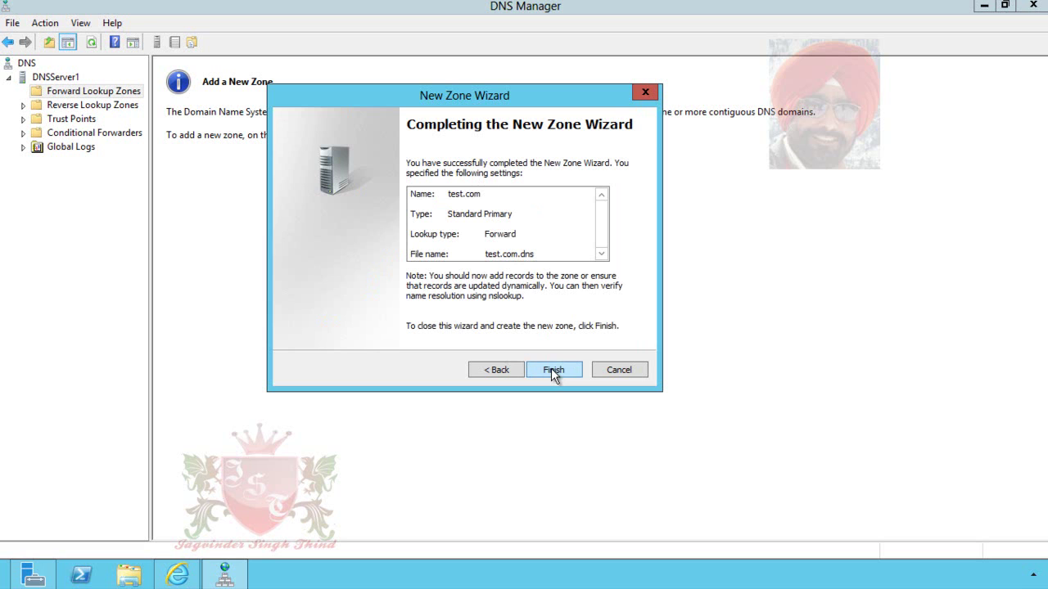
left_click_drag(510, 201, 409, 193)
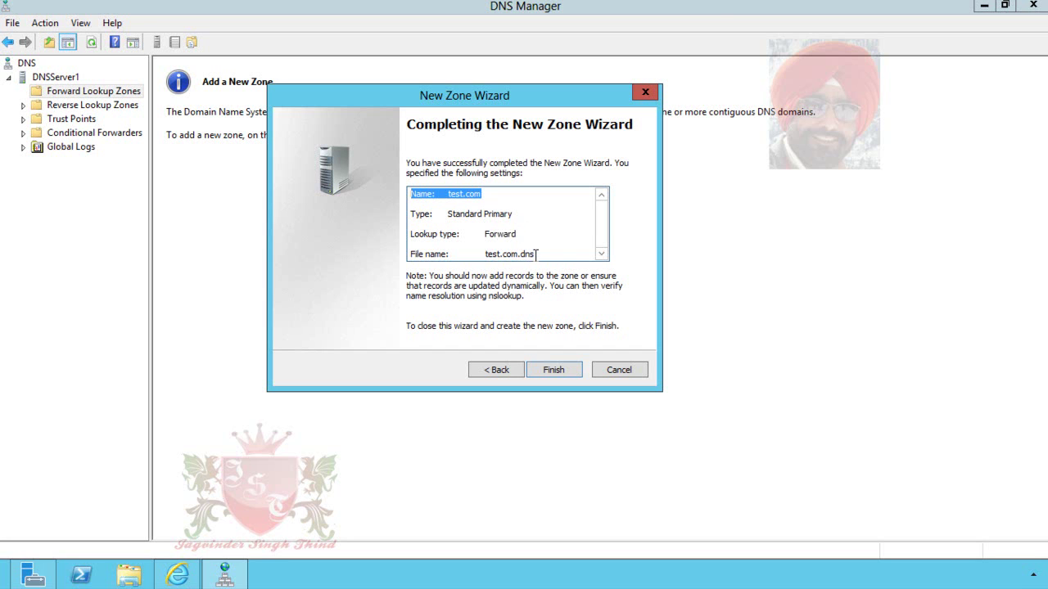
left_click(553, 371)
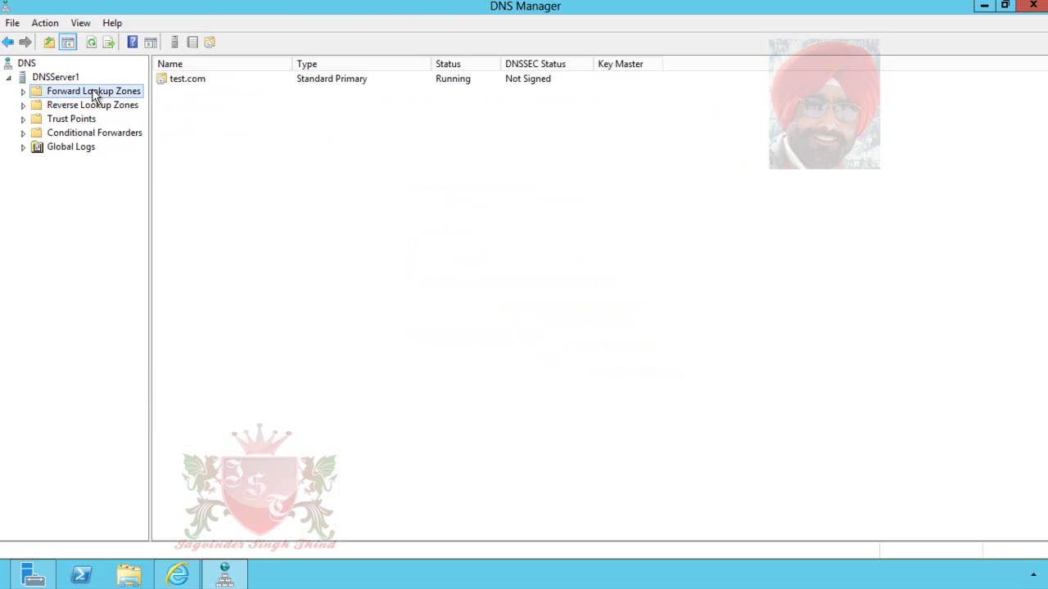
Open the test.com zone and start a new host (A) record named server1.
double_click(193, 80)
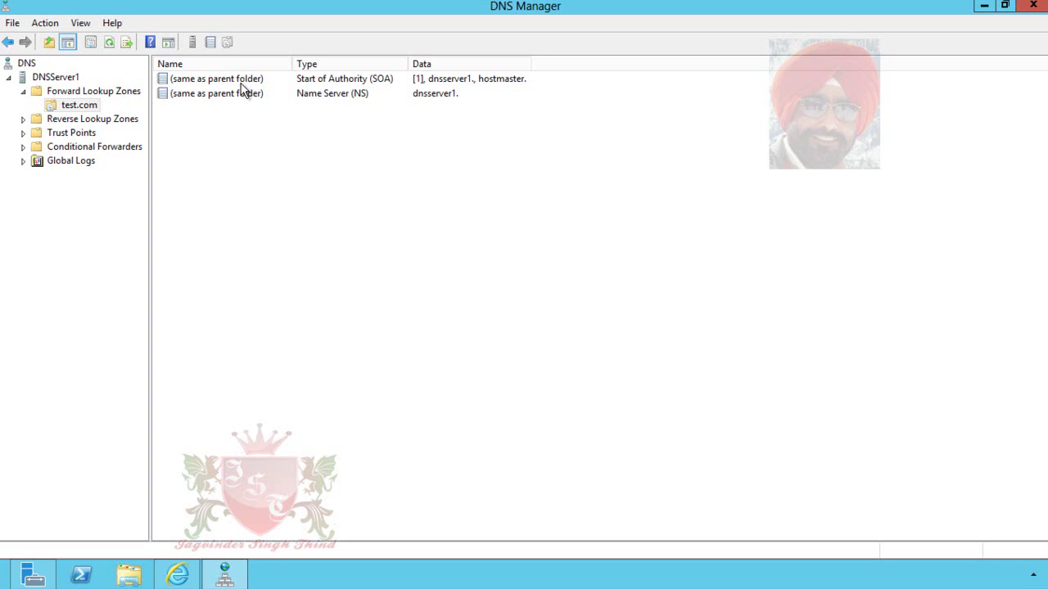
left_click(245, 80)
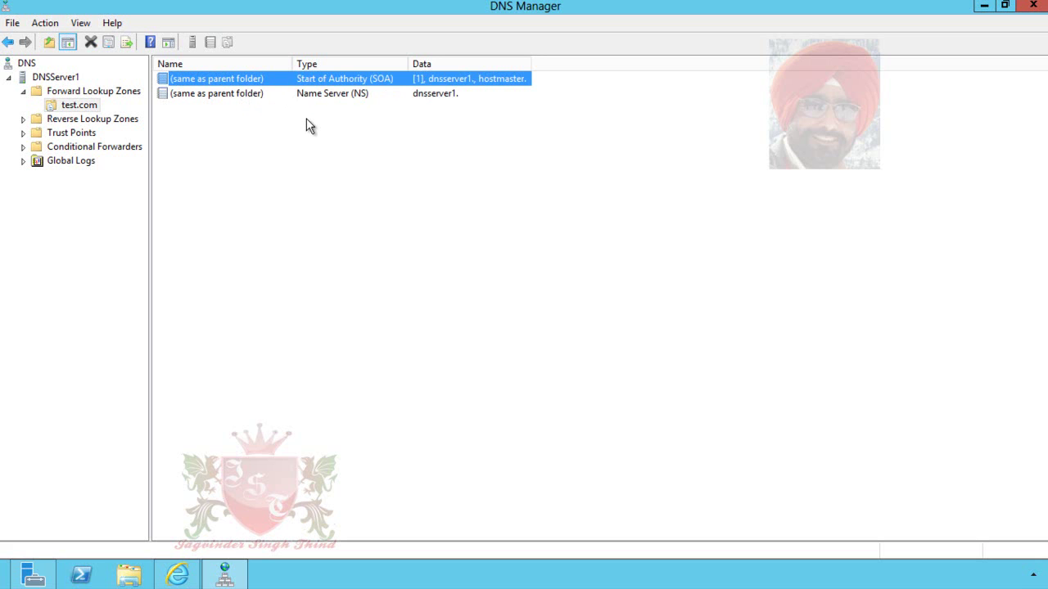
right_click(277, 159)
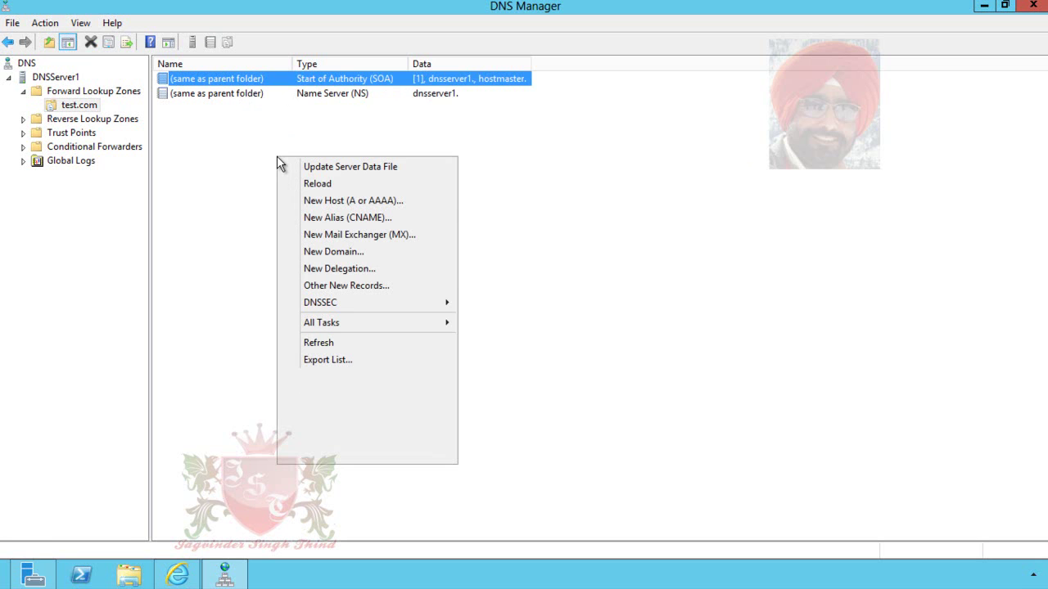
left_click(414, 200)
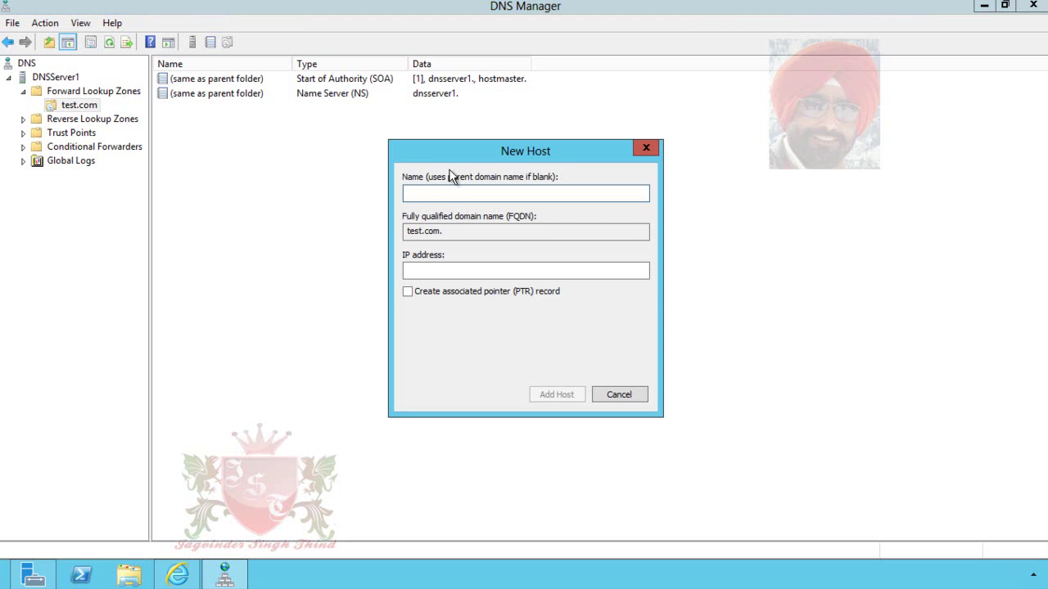
type("server1")
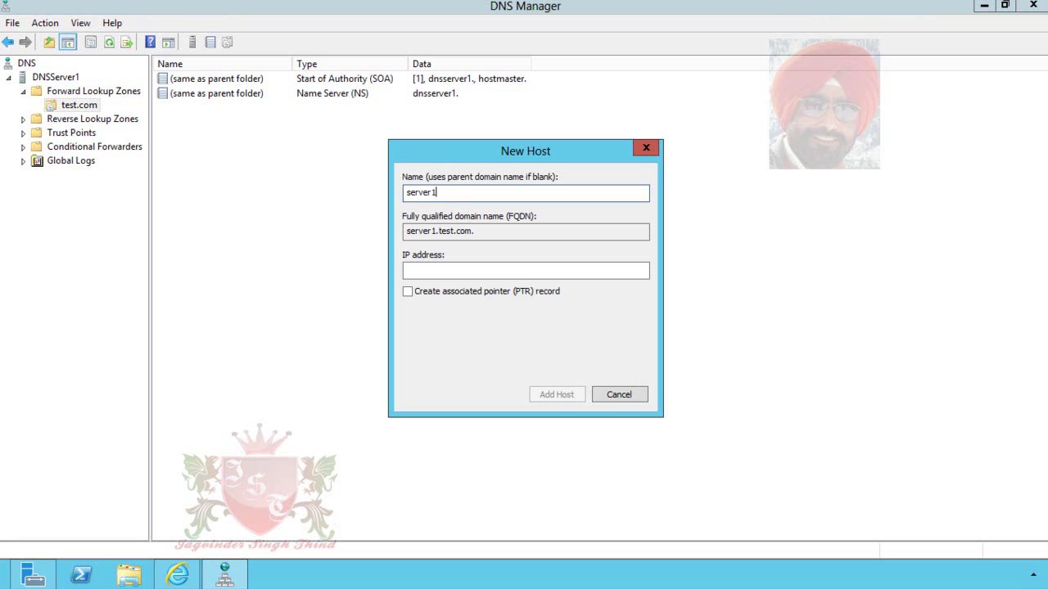
left_click(476, 231)
left_click_drag(476, 231, 472, 231)
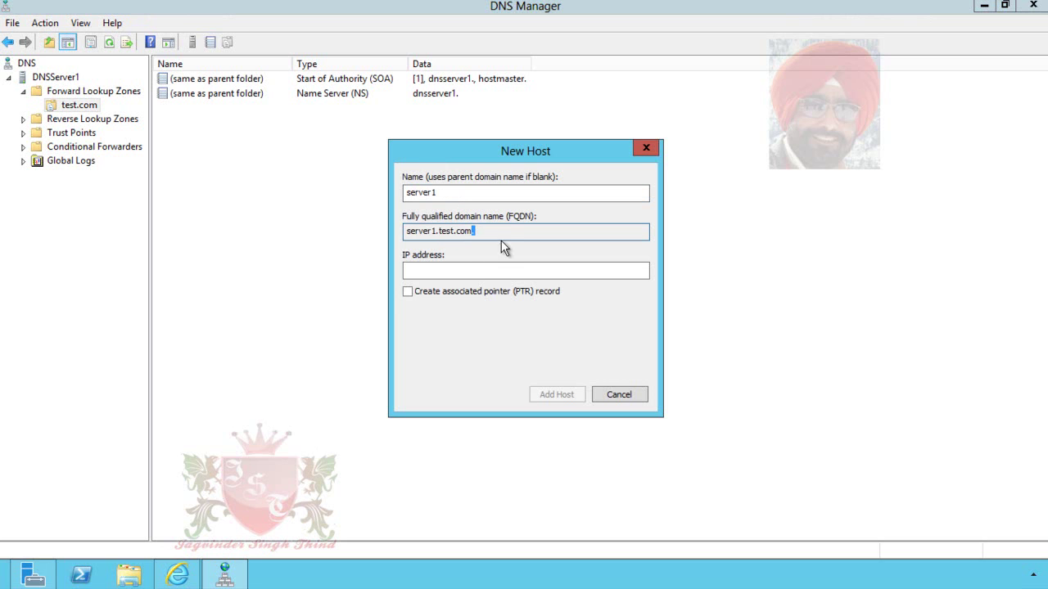
Add the server1 host with IP address 192.168.1.110 and an associated pointer (PTR) record, and close the New Host dialog.
left_click(477, 268)
type("1")
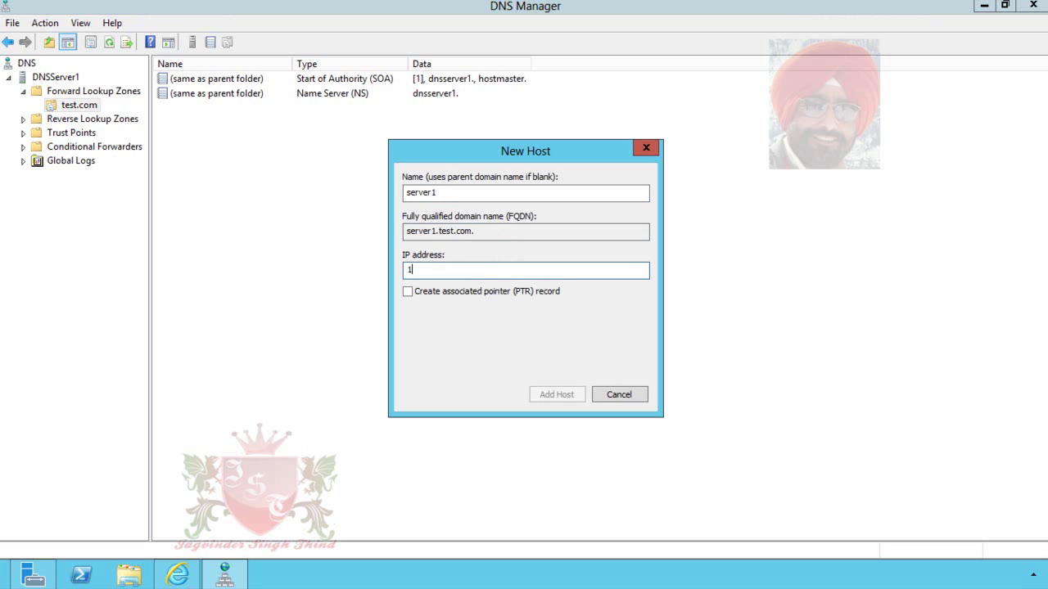
type("92.168.1.110")
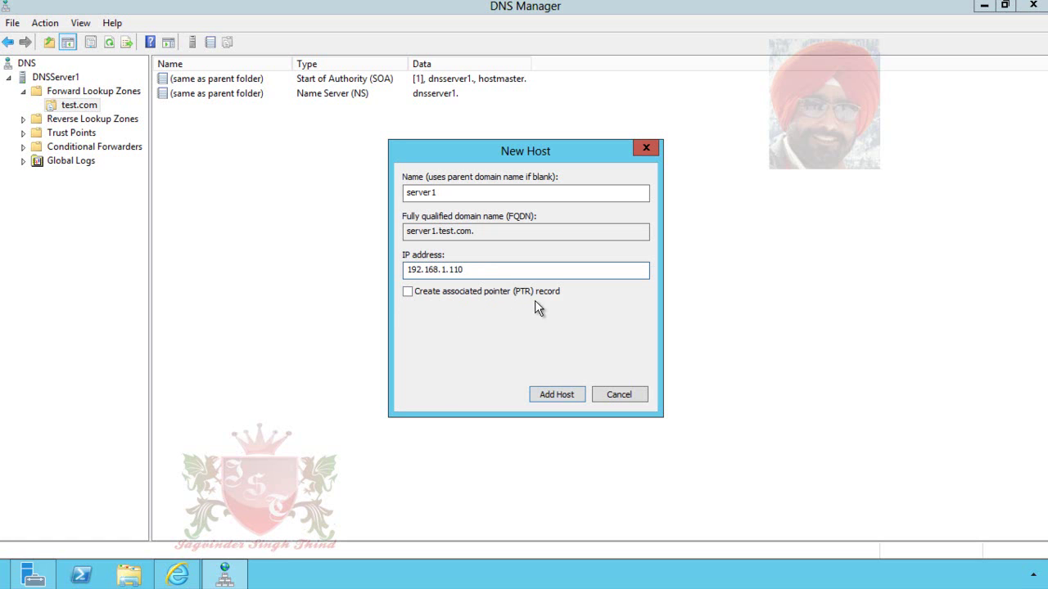
left_click(415, 296)
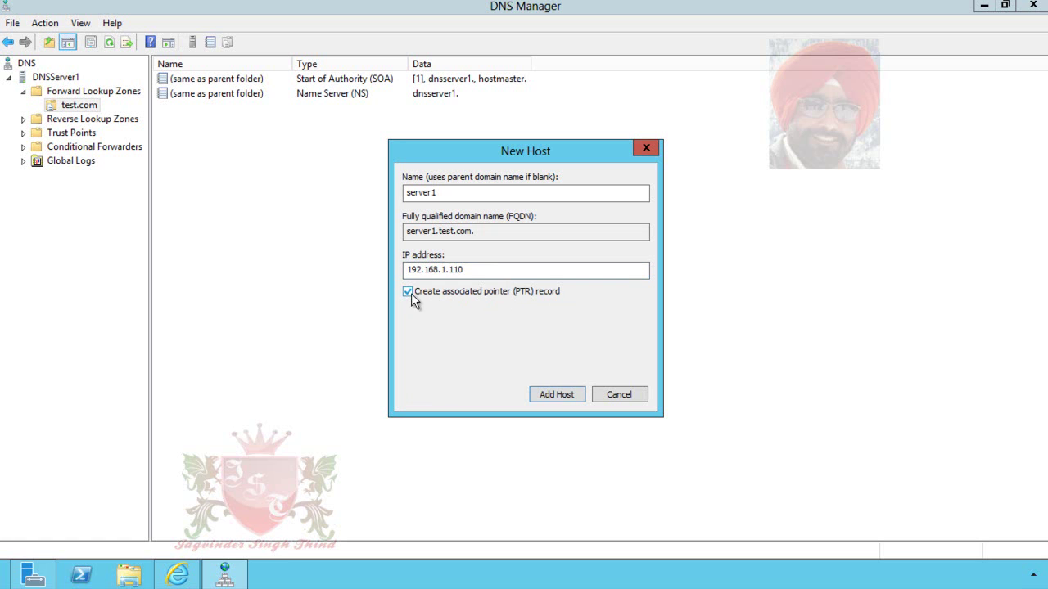
left_click(562, 395)
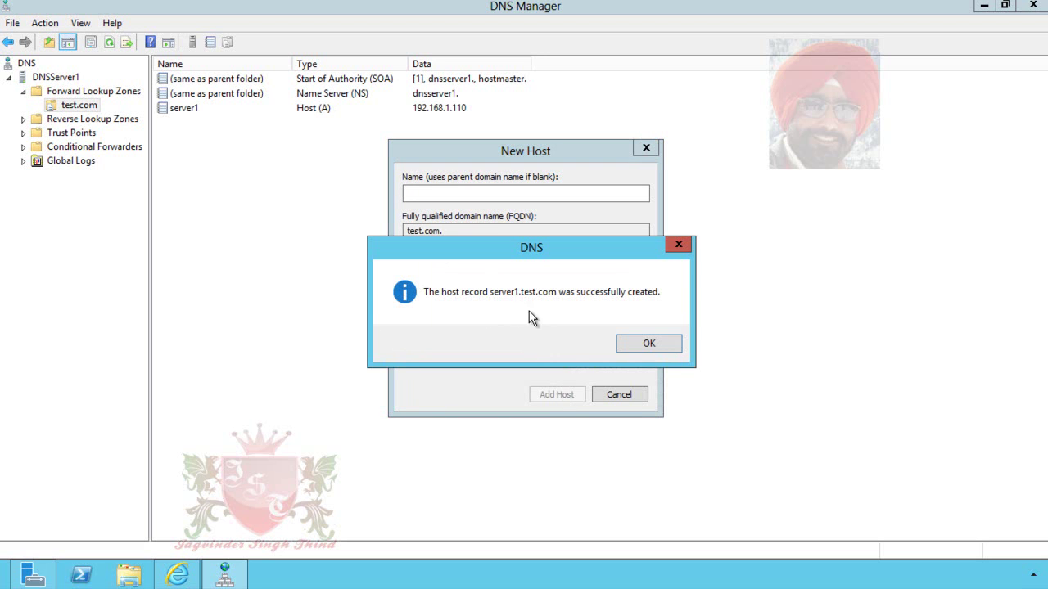
left_click(672, 344)
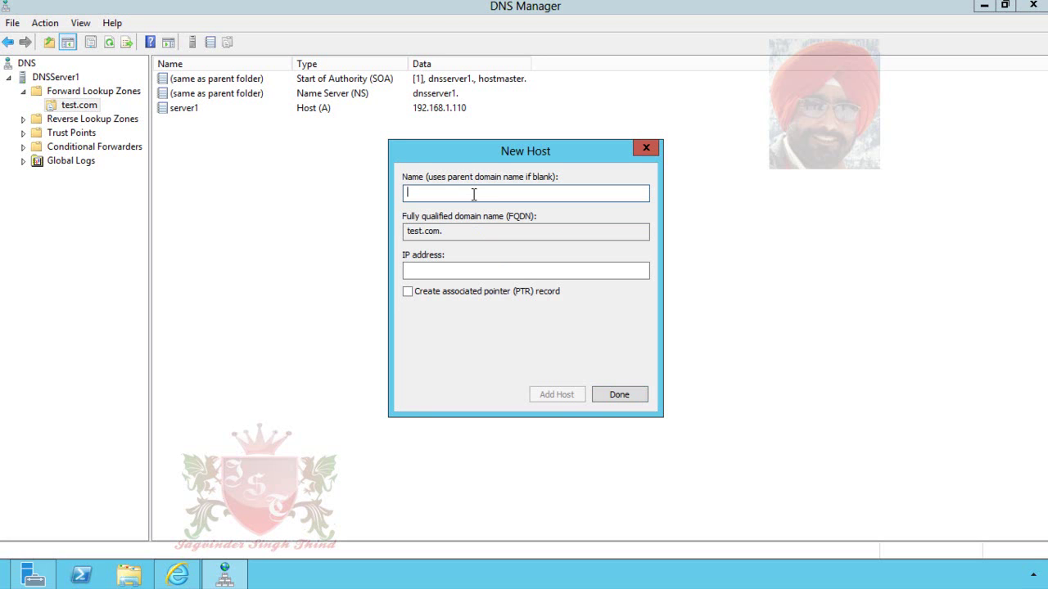
left_click(546, 271)
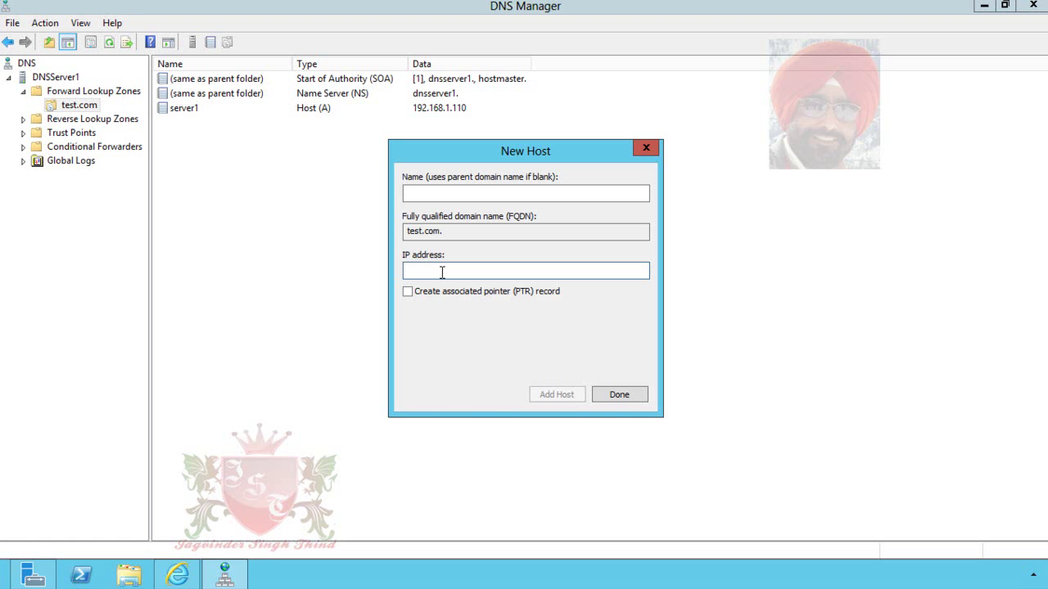
left_click(626, 398)
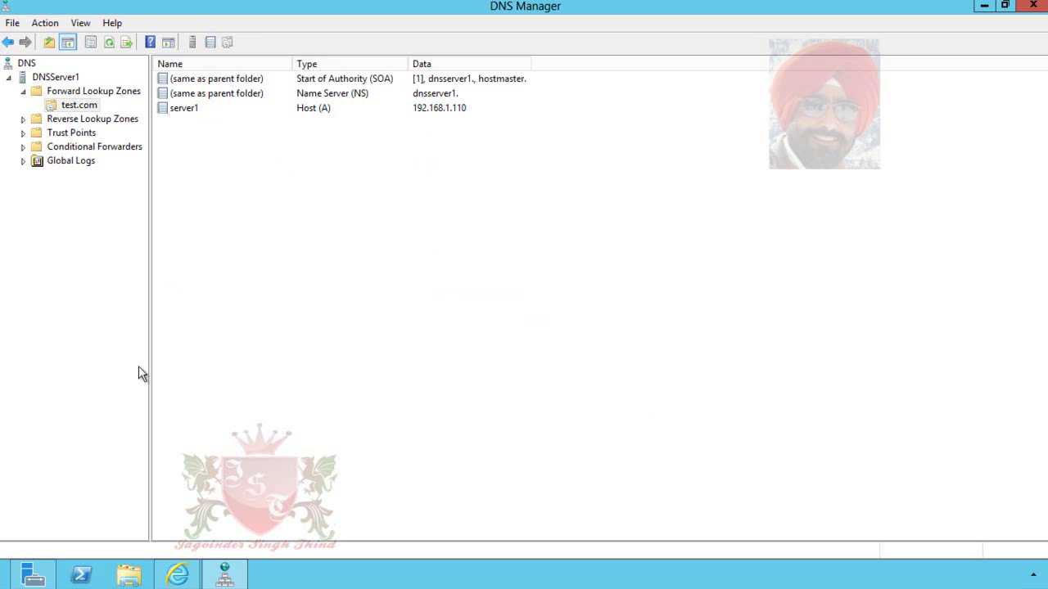
Open a Command Prompt and ping server1.test.com to test name resolution.
right_click(4, 583)
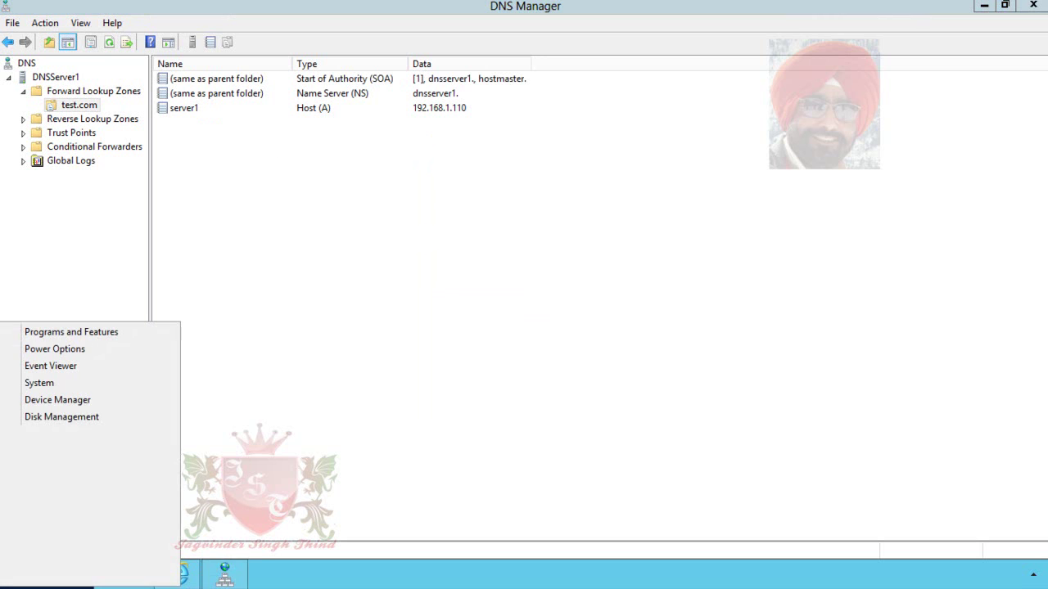
left_click(33, 557)
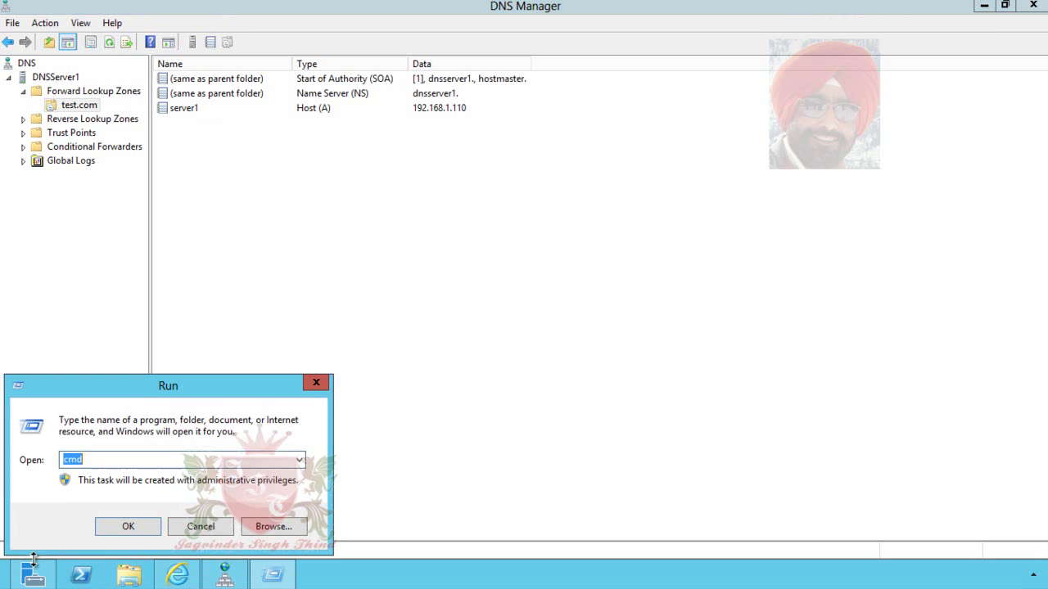
key("Return")
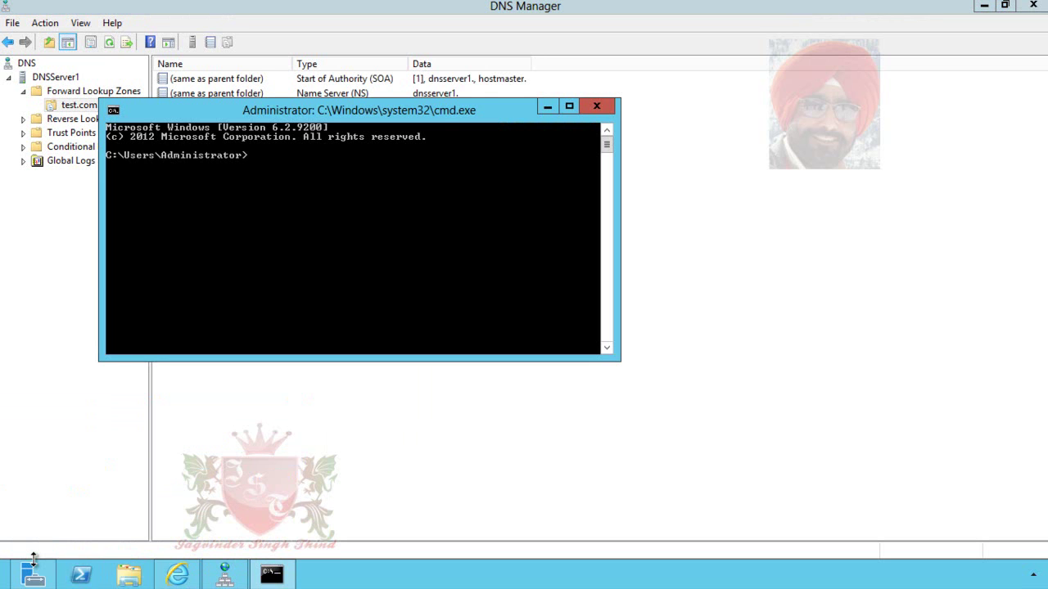
left_click_drag(437, 114, 625, 164)
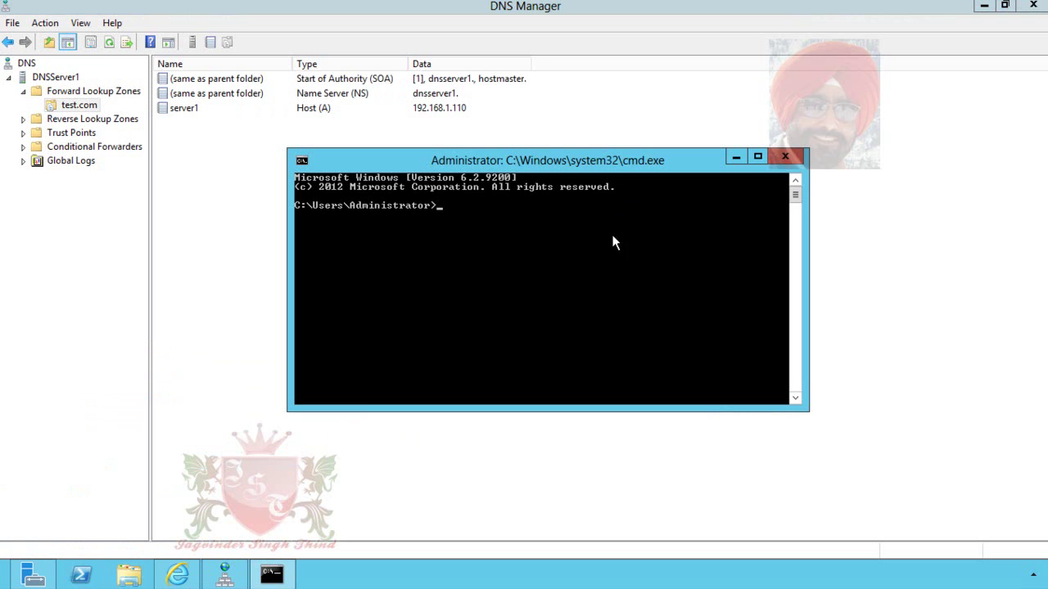
type("ping server1.test.com")
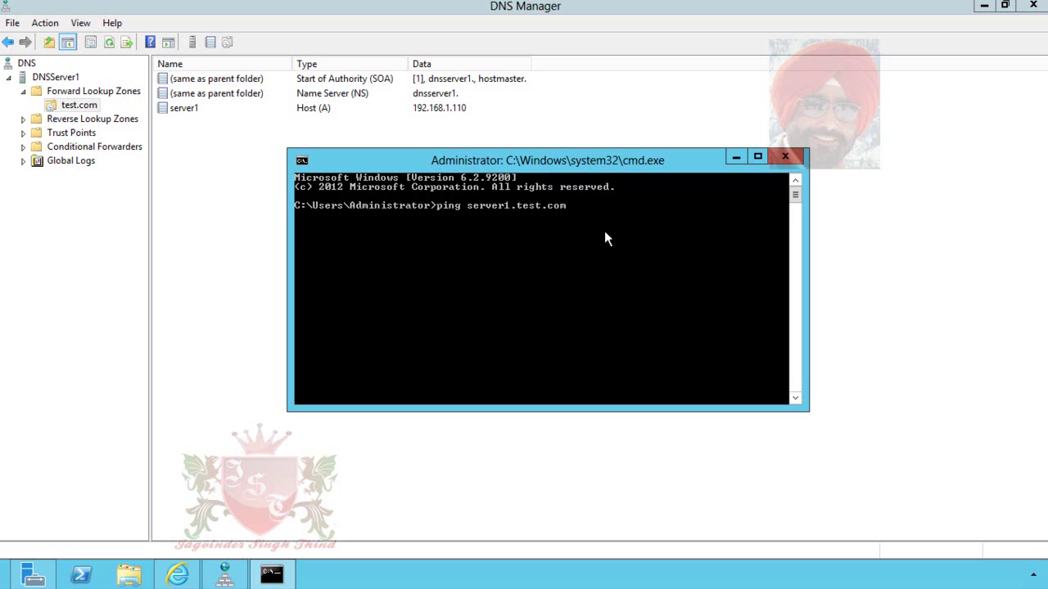
key("Return")
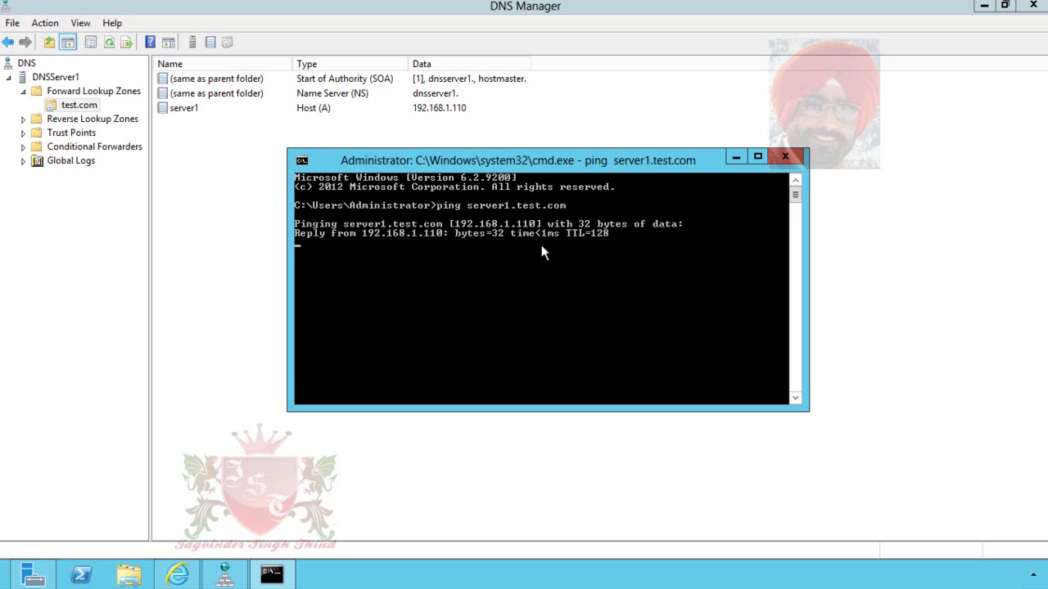